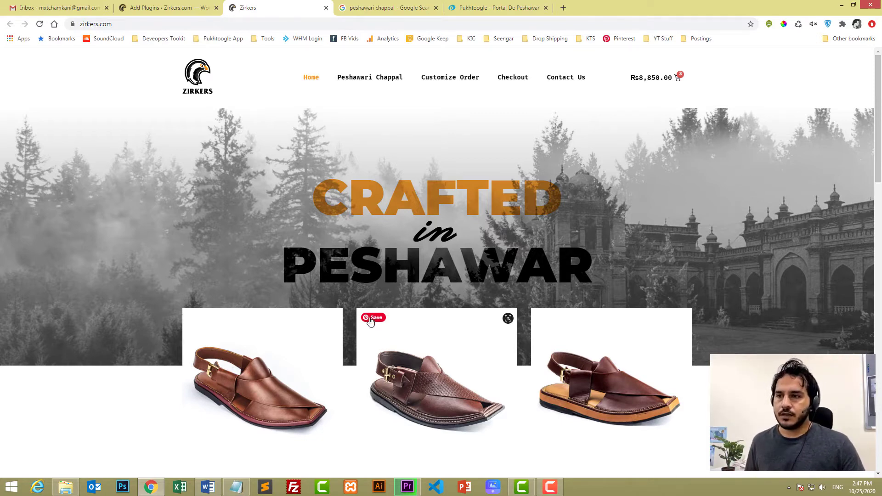
Search the WordPress plugin directory for "rank math" and look at the Rank Math SEO plugin's entry
click(177, 9)
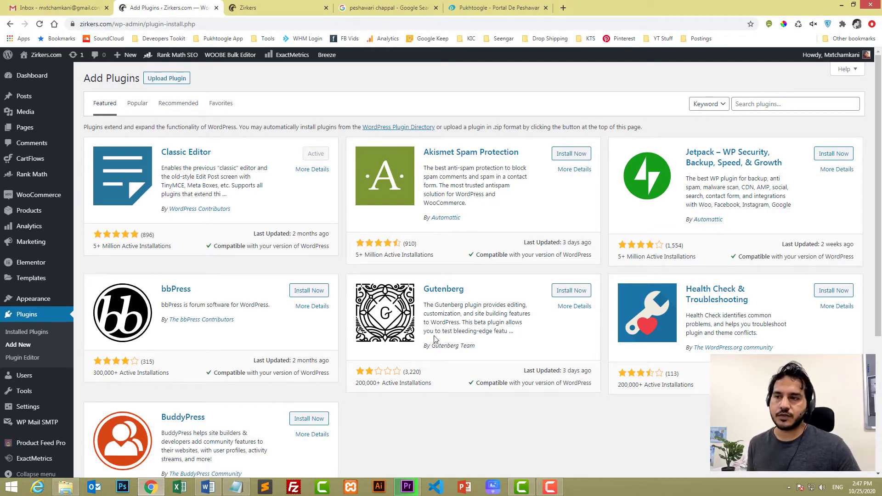
click(748, 106)
text(rank math)
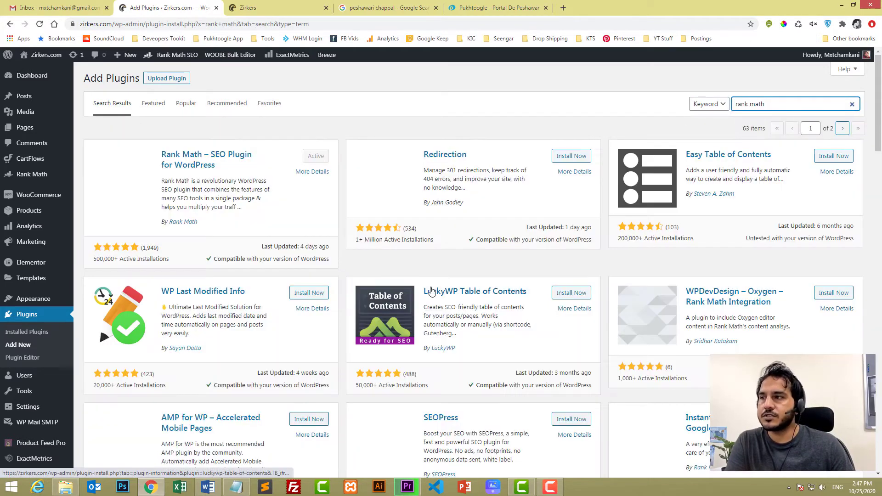
triple_click(204, 185)
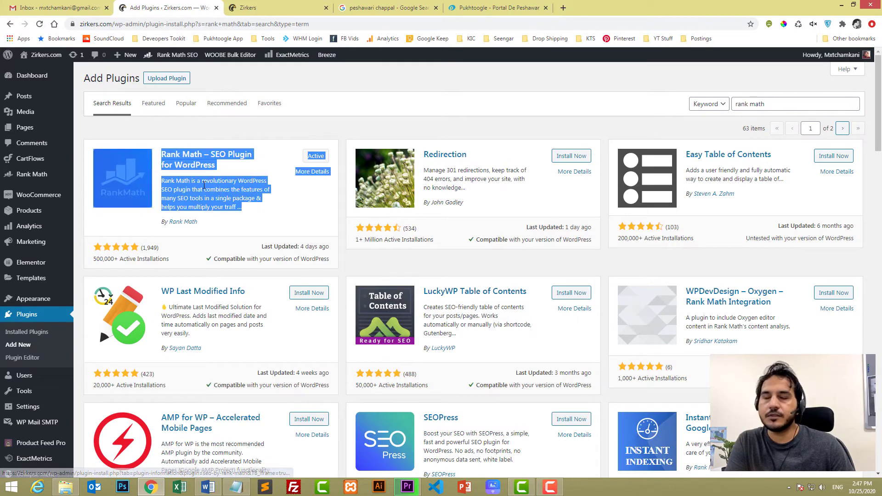
click(233, 197)
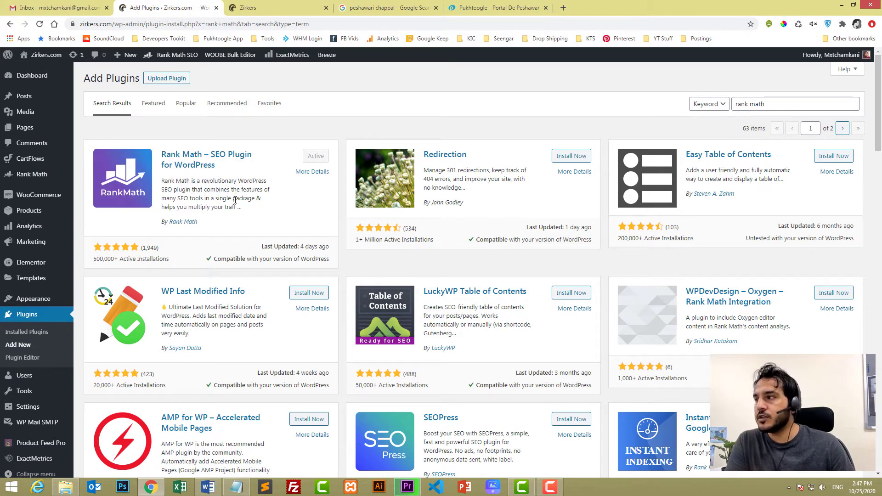
Open the Home page for editing from the site's page list and load its Elementor editor in a separate tab
click(11, 129)
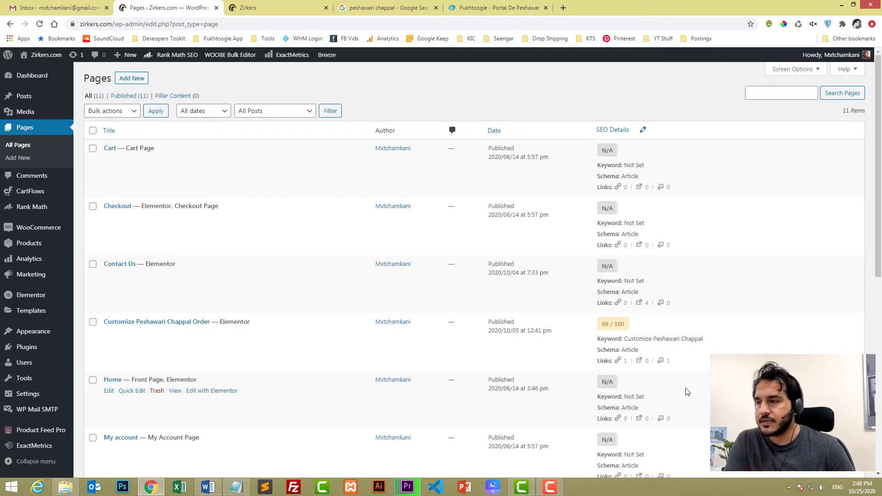
scroll(403, 321, down, 3)
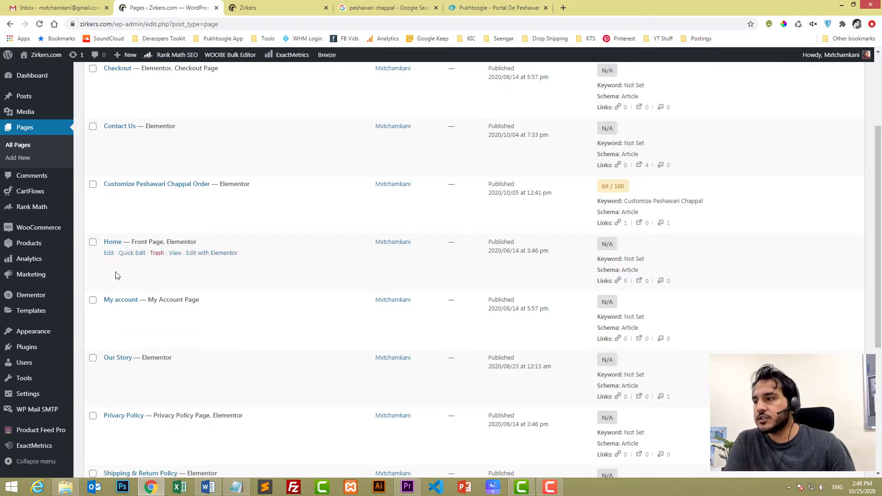
click(109, 254)
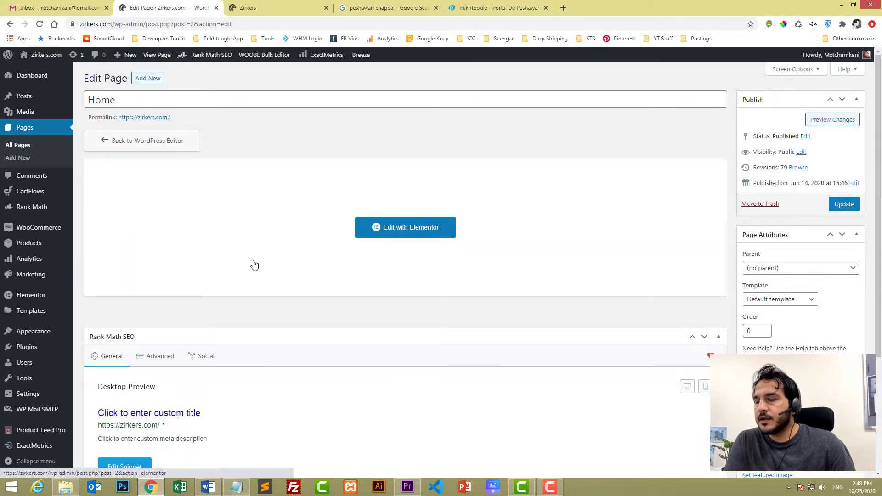
middle_click(380, 235)
click(409, 5)
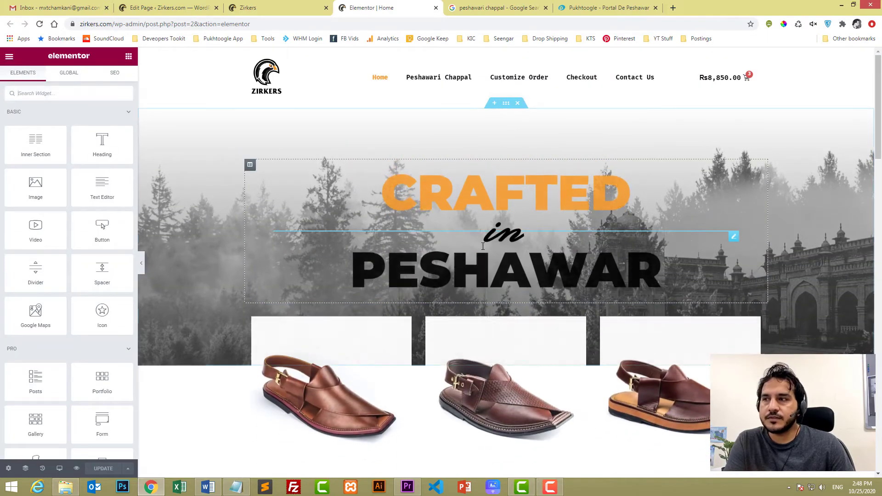
Examine the Home page's Rank Math search snippet preview and compare it with the live homepage
key(ctrl+2)
scroll(277, 269, down, 4)
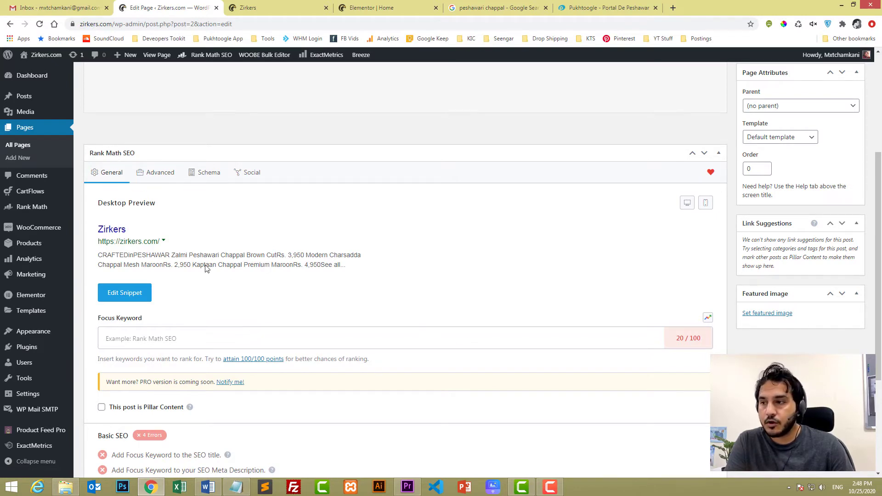
scroll(441, 309, down, 1)
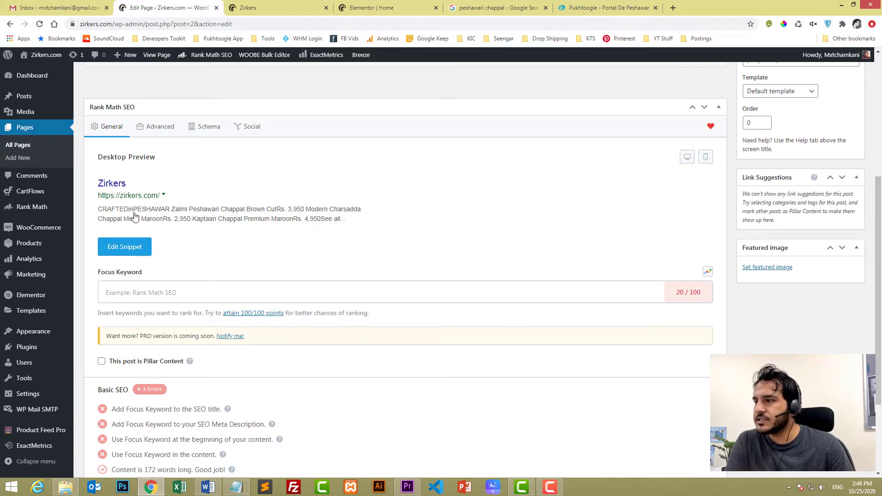
key(ctrl+Tab)
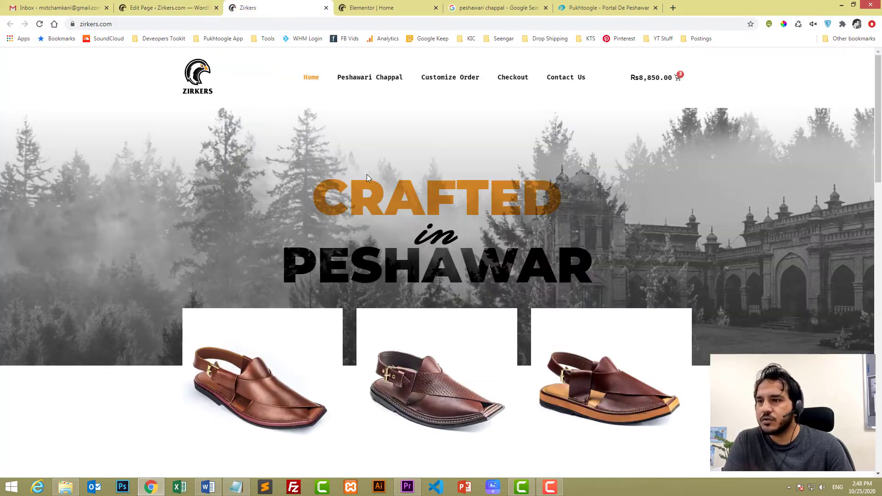
Add "Peshawari Chappal" as the Home page's focus keyword in Rank Math
click(184, 8)
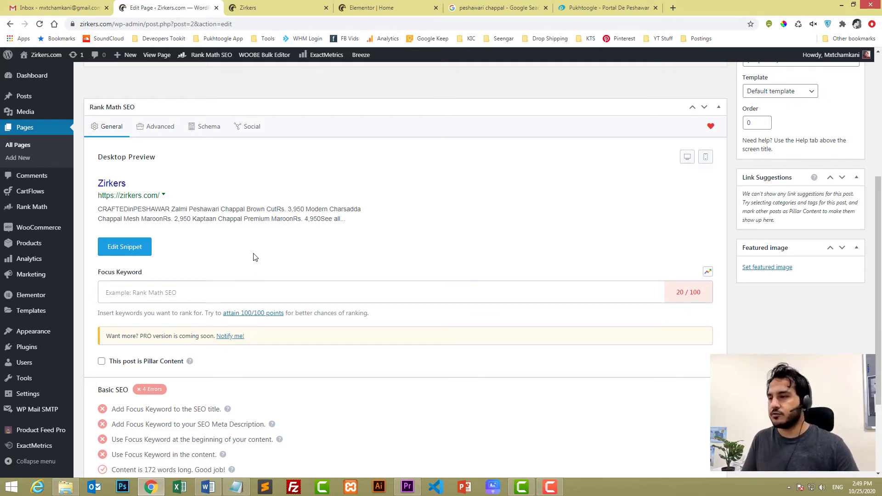
click(239, 294)
text(Peshaw)
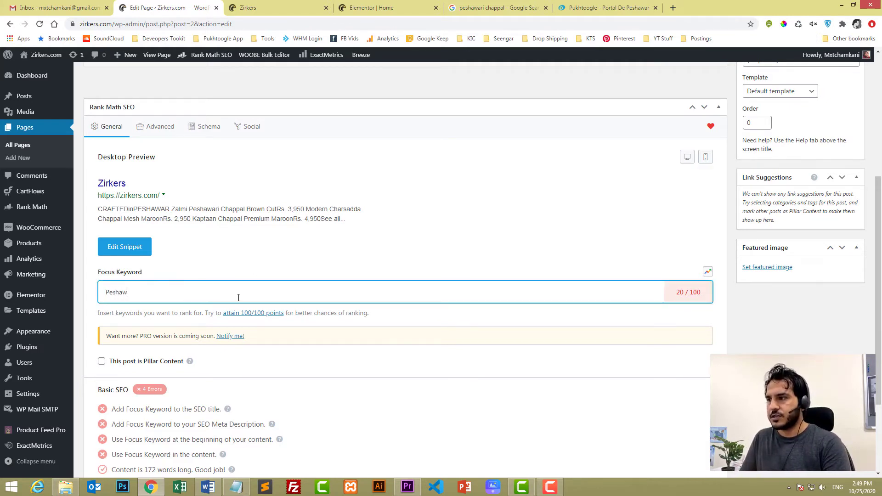
text(ari Chappal)
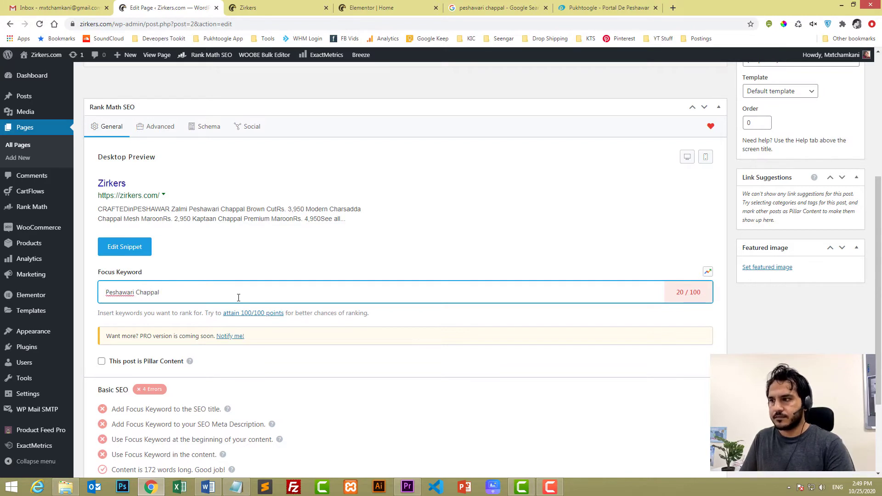
key(Return)
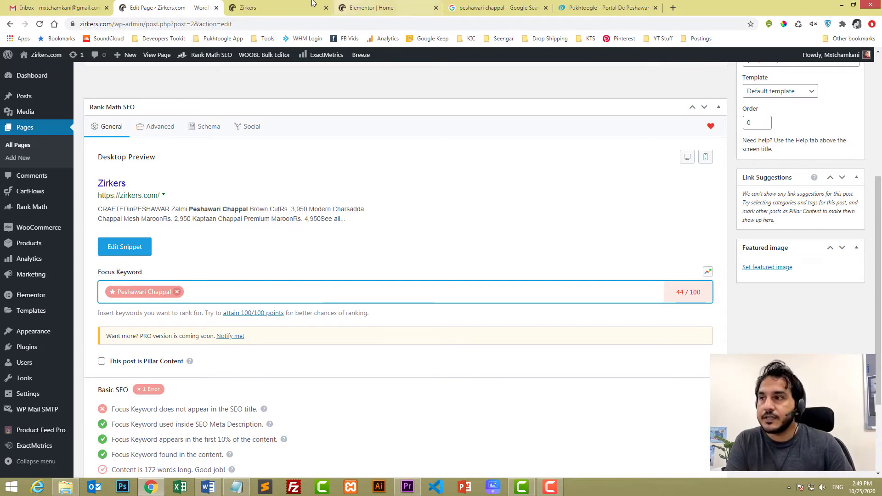
Check the live homepage's product names for the focus keyword and return to the page editor
click(257, 7)
scroll(363, 320, down, 2)
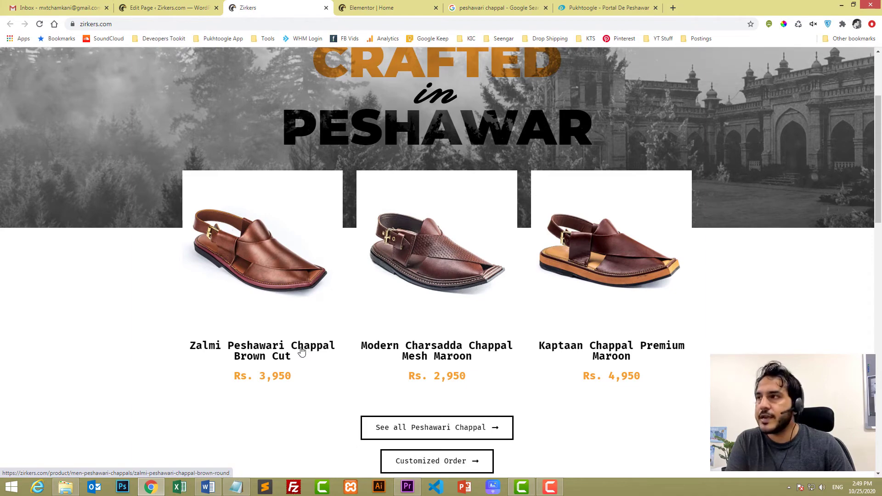
scroll(301, 351, up, 3)
click(168, 8)
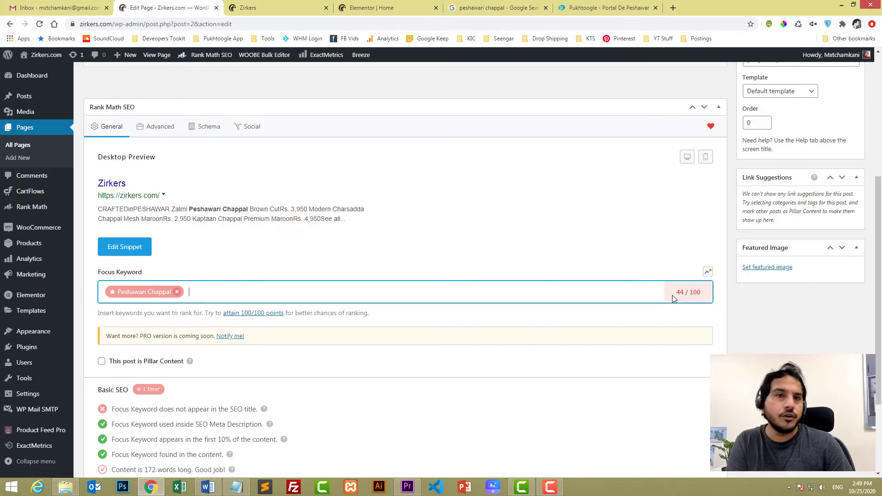
Review the Basic SEO checks for the focus keyword against the snippet's SEO title
scroll(437, 293, down, 3)
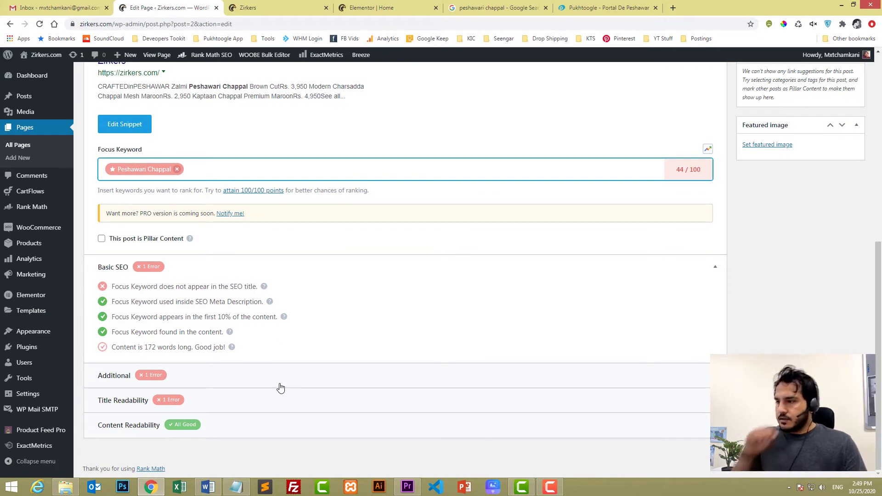
scroll(280, 389, up, 3)
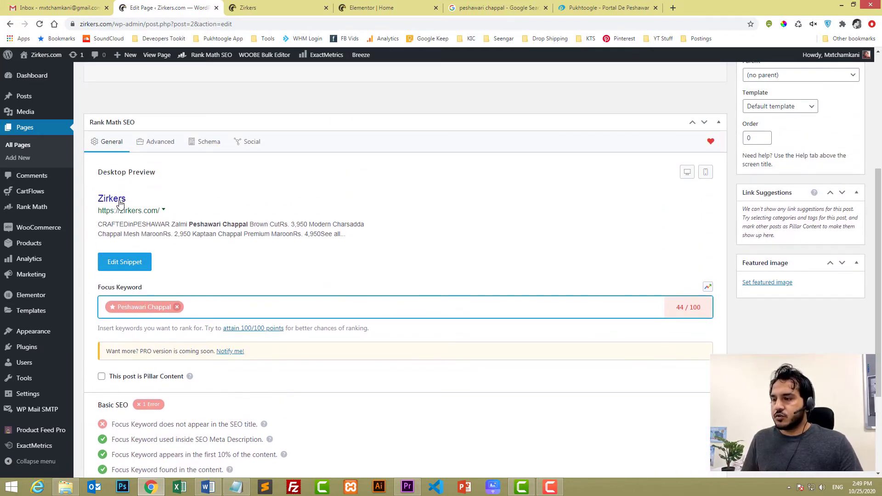
scroll(121, 204, down, 3)
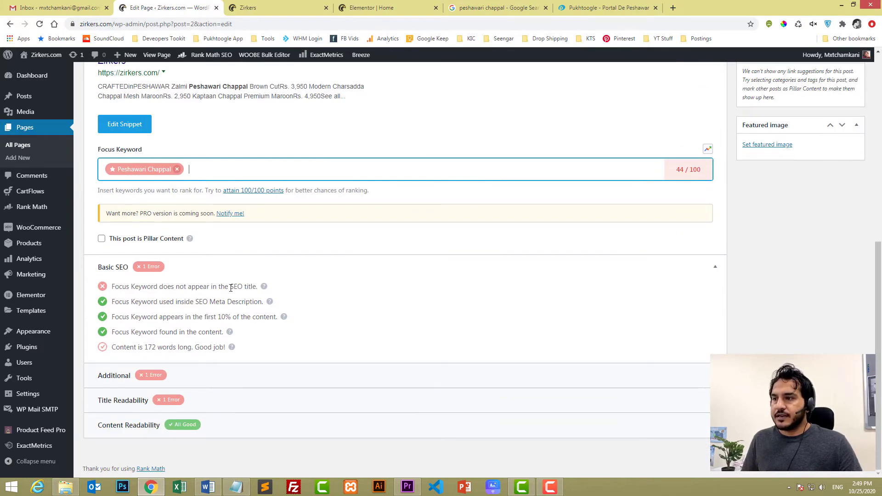
drag(231, 288, 256, 288)
scroll(304, 309, up, 4)
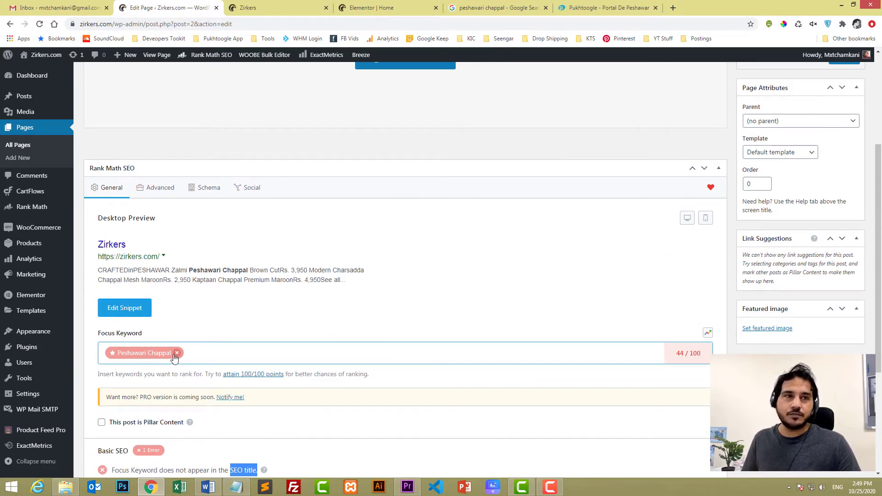
Set the snippet title to "Zirkers.com | Handmade, revived & Perfected Peshawari Chappal" and review the Basic SEO checks
key(alt+Tab)
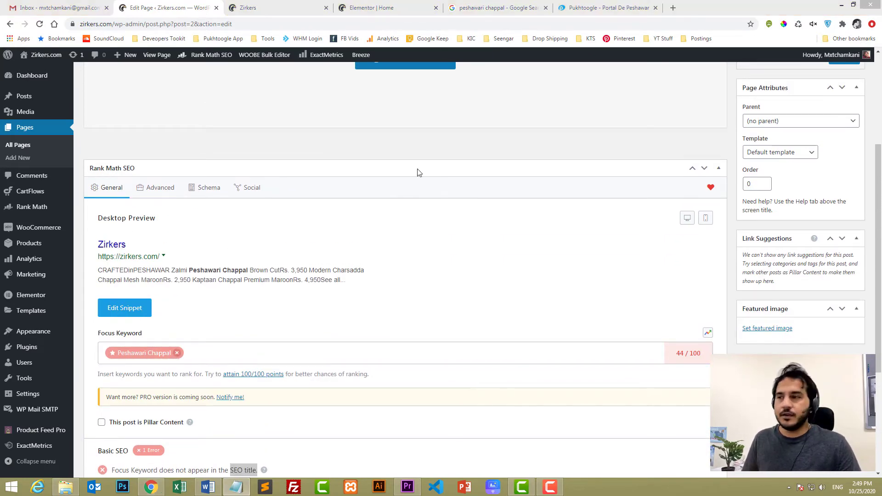
click(123, 252)
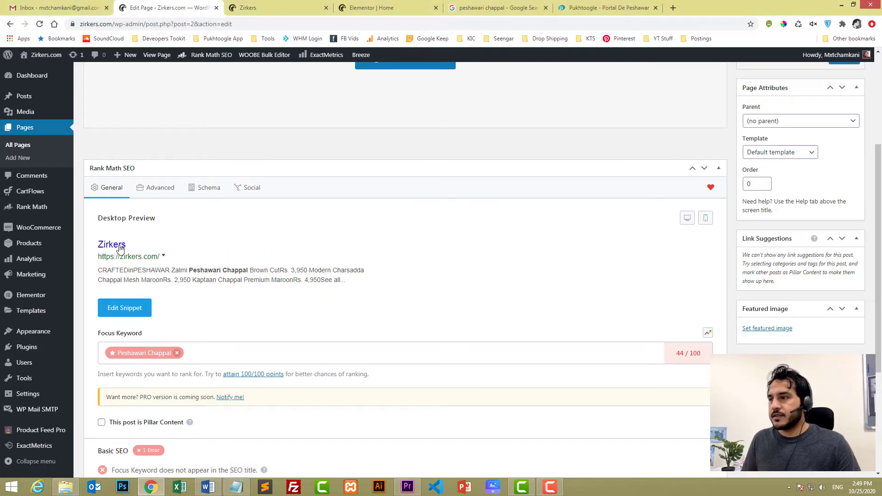
click(130, 317)
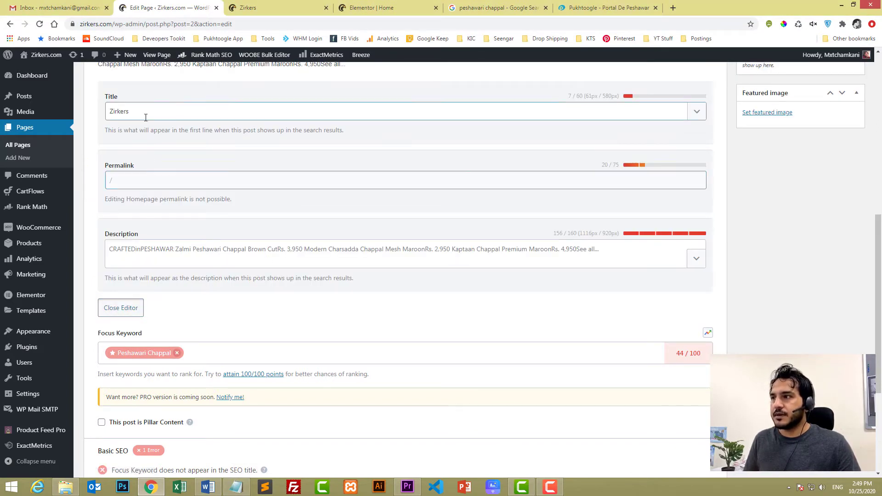
double_click(126, 111)
text(Zirkers.com | Handmade, revived & Perfected Peshawari Chappal)
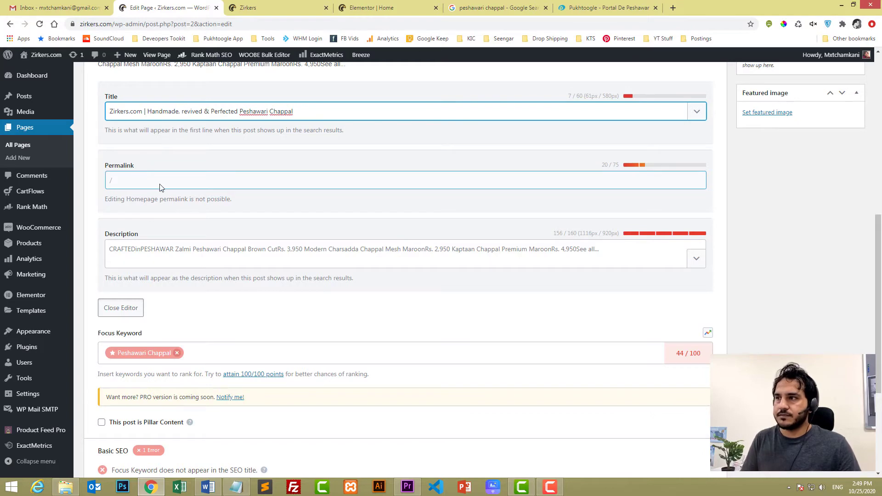
click(122, 308)
scroll(236, 285, down, 3)
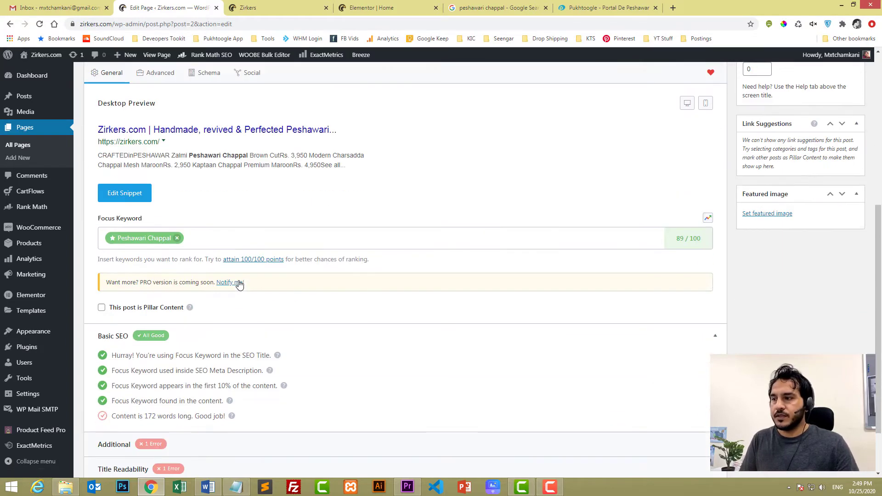
drag(116, 332, 250, 332)
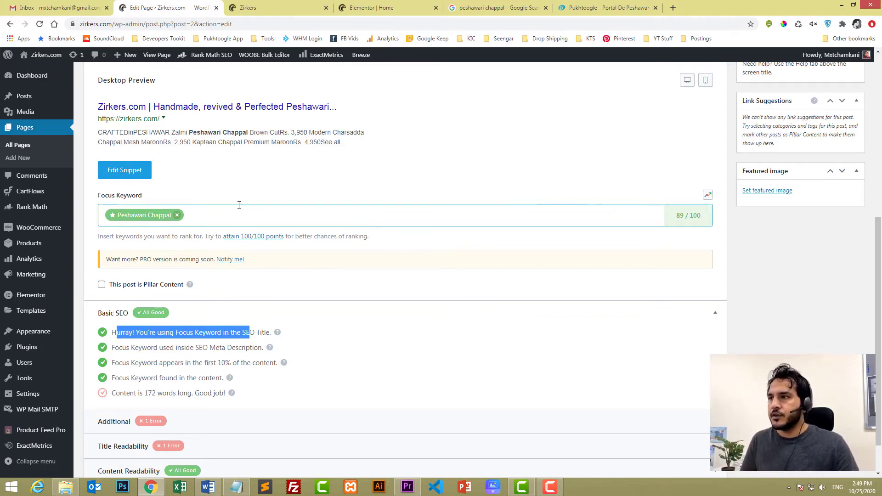
Set the snippet description to "Zirgers.com offering handmade, revived & Perfected Peshawari Chappal from Peshawar & Charsadda. We have various Peshawari Chappal designs for adult & kids."
click(123, 170)
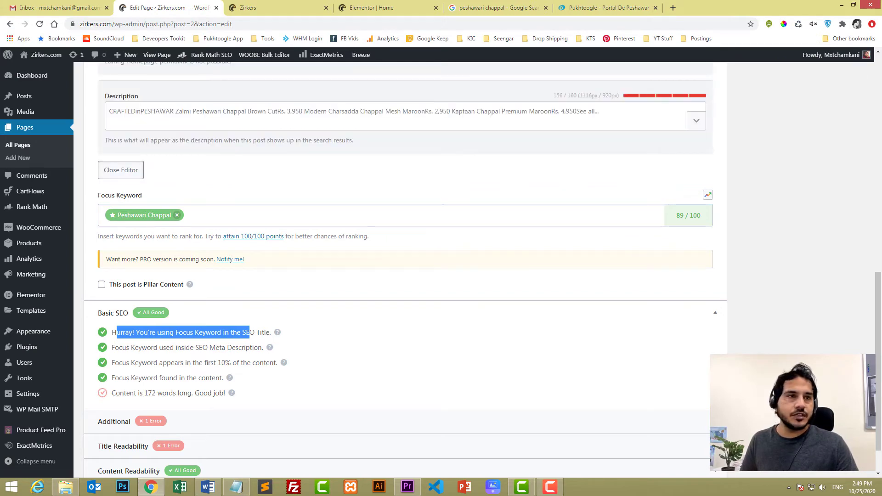
key(alt+Tab)
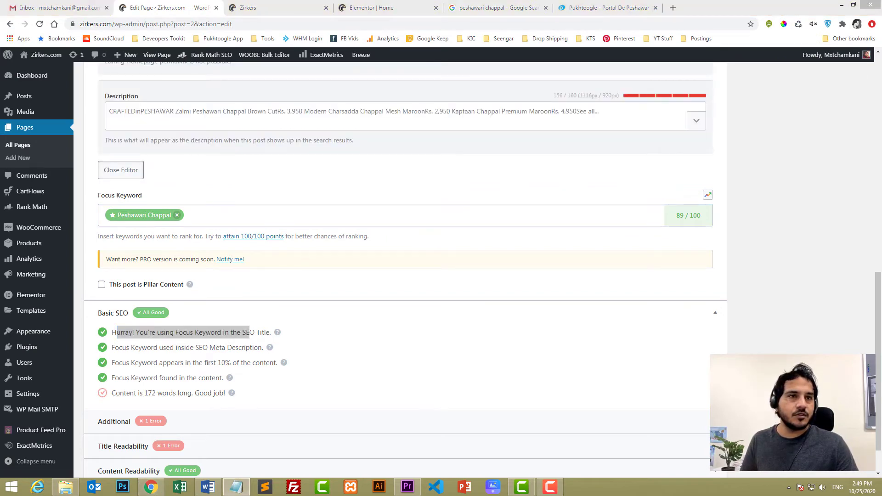
drag(523, 179, 193, 120)
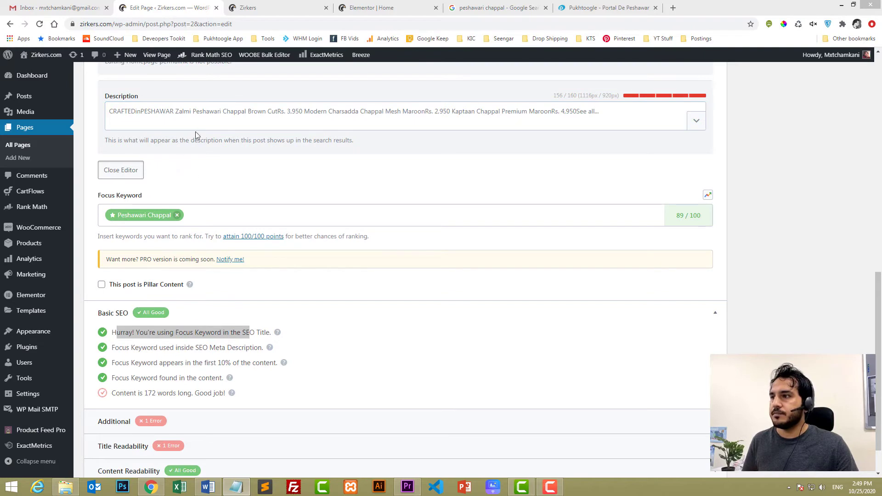
click(196, 126)
click(122, 170)
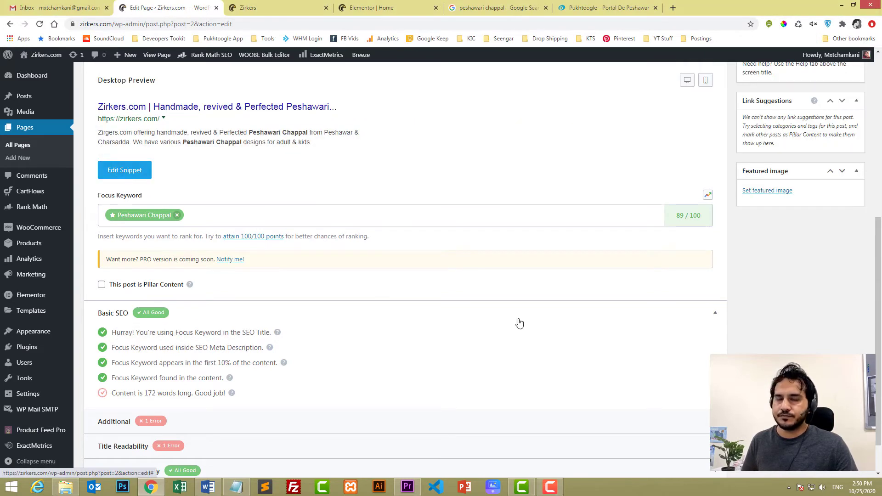
scroll(770, 285, up, 1)
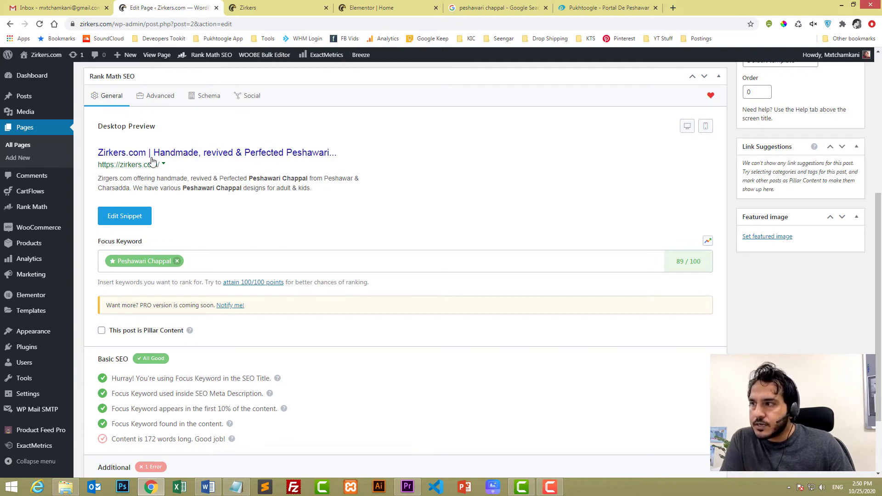
Review the focus keyword in the snippet's SEO title, then close the snippet editor
click(122, 268)
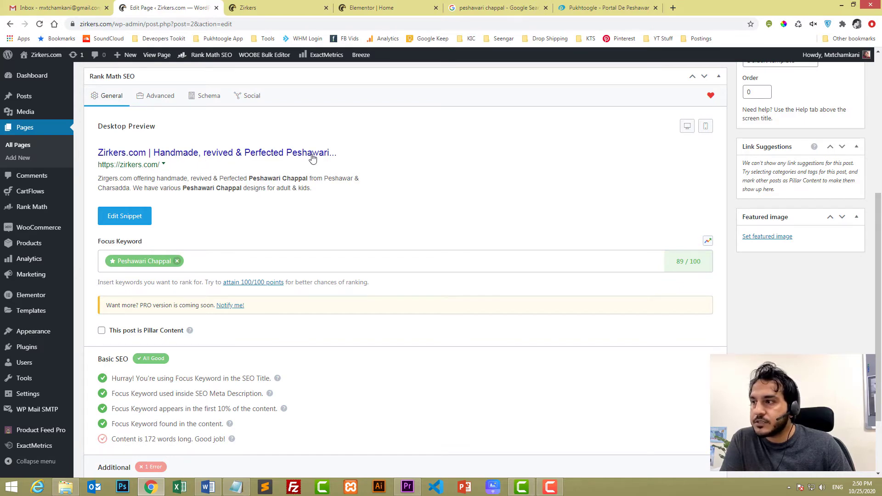
click(124, 217)
scroll(305, 130, up, 3)
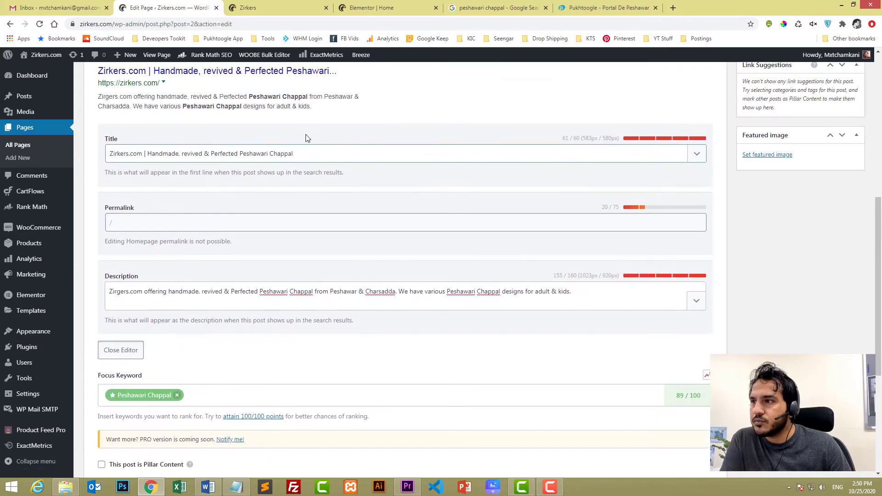
drag(241, 156, 293, 157)
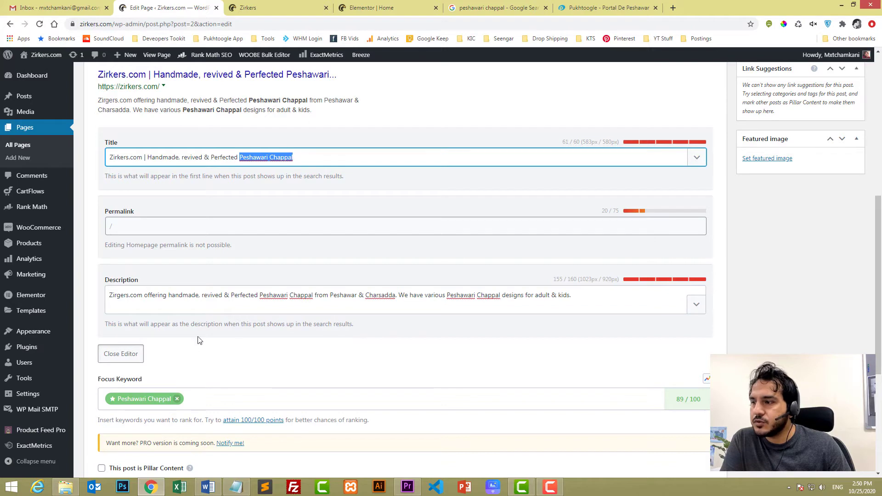
click(121, 354)
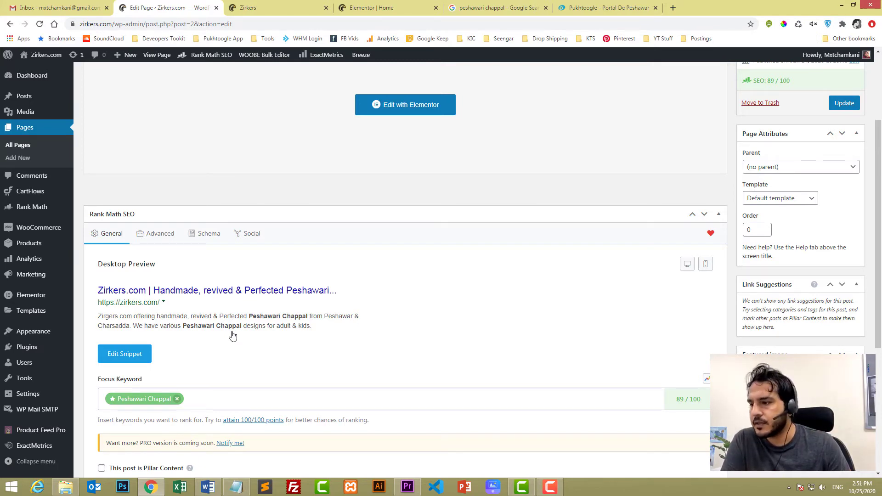
Check the content length in the Basic SEO checks against the live homepage's text, and return to the page editor
scroll(232, 337, down, 4)
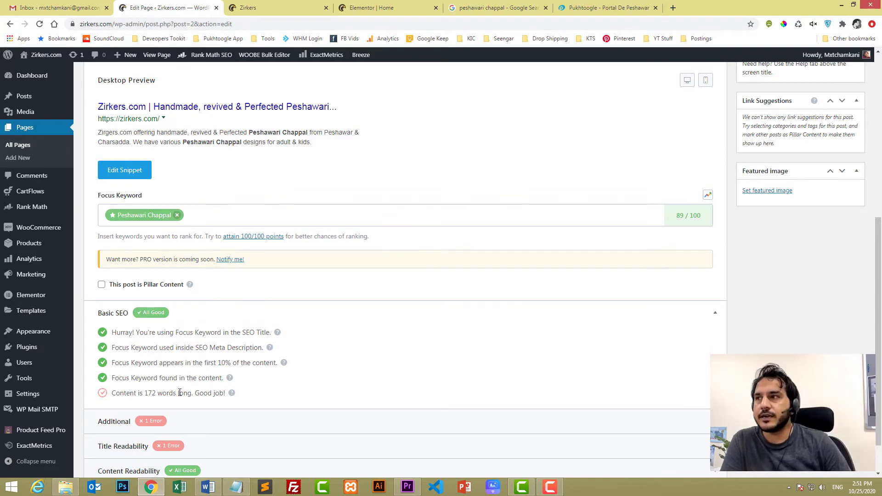
click(275, 8)
scroll(372, 223, down, 10)
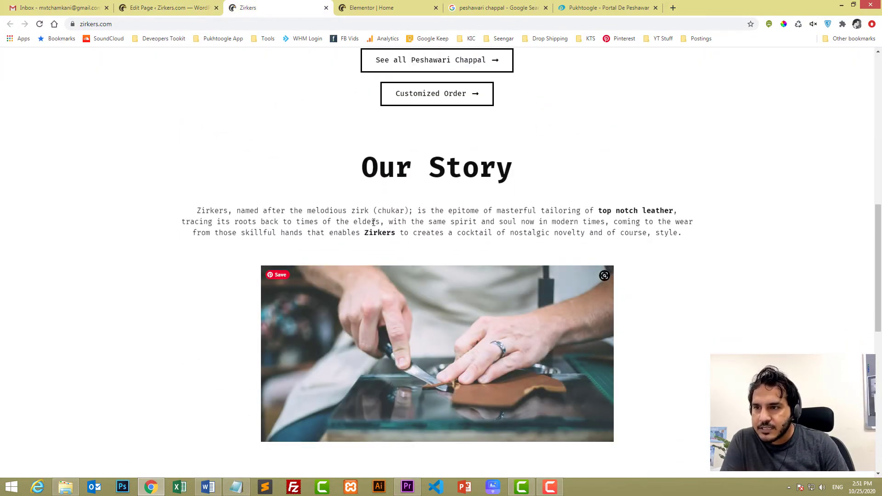
scroll(373, 222, down, 6)
scroll(252, 271, up, 11)
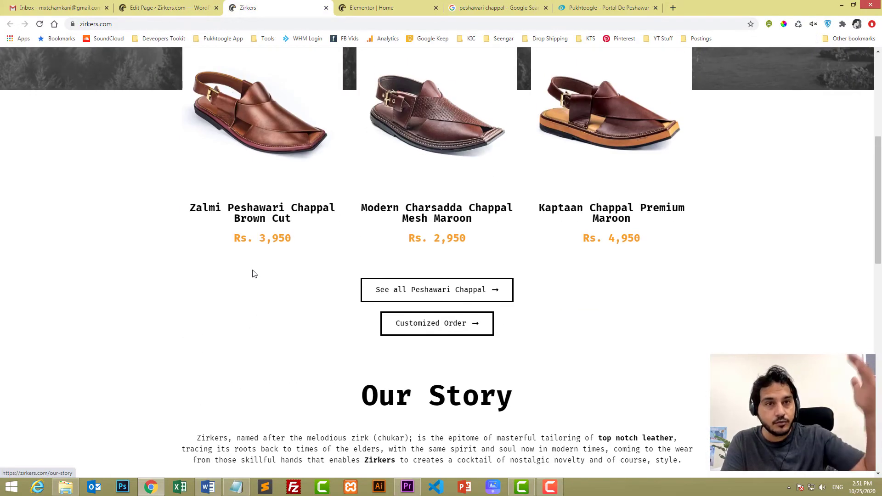
click(179, 6)
scroll(317, 272, down, 2)
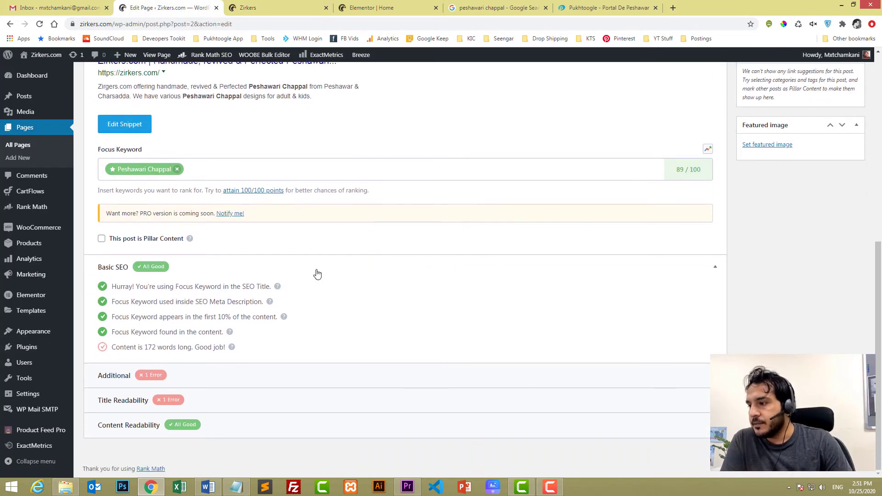
Expand and review the Additional, Title Readability and Content Readability checks against the snippet preview
click(187, 385)
scroll(326, 344, down, 2)
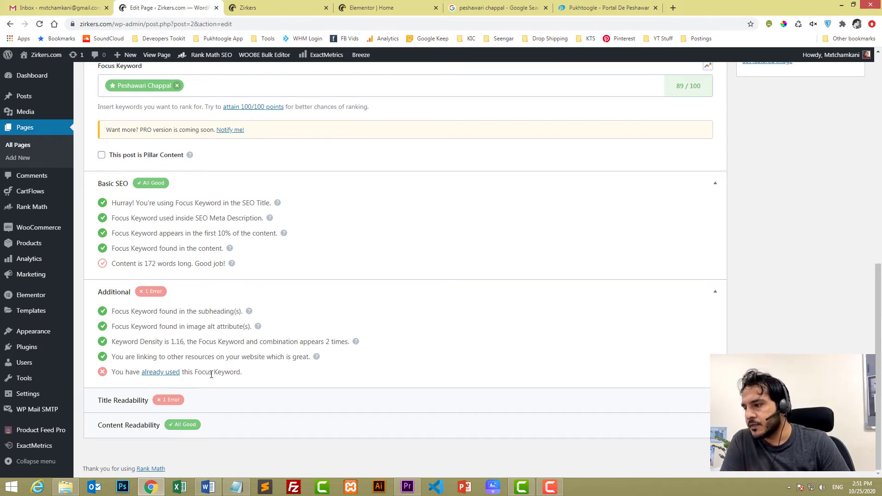
click(193, 401)
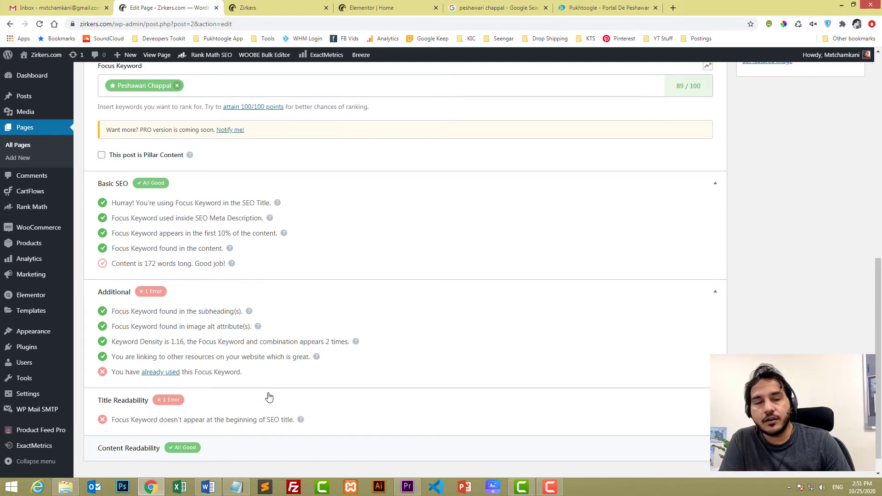
scroll(268, 398, up, 7)
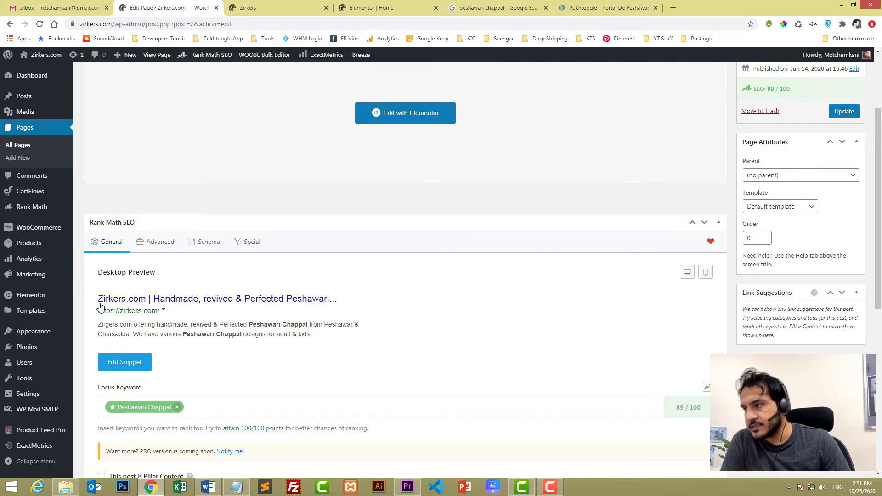
scroll(329, 335, down, 8)
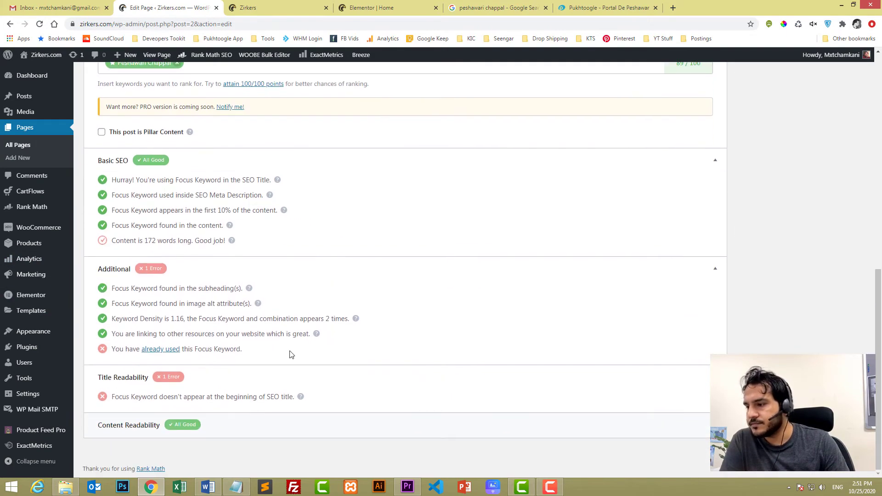
scroll(251, 410, down, 1)
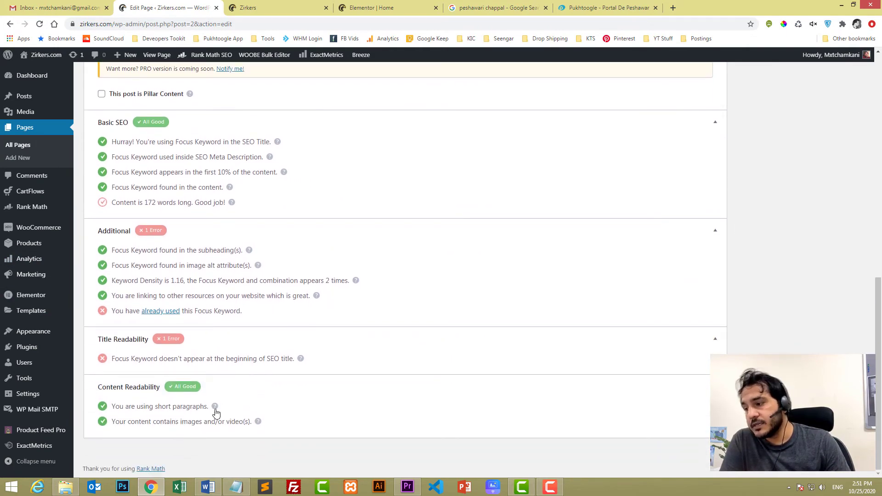
scroll(262, 420, up, 2)
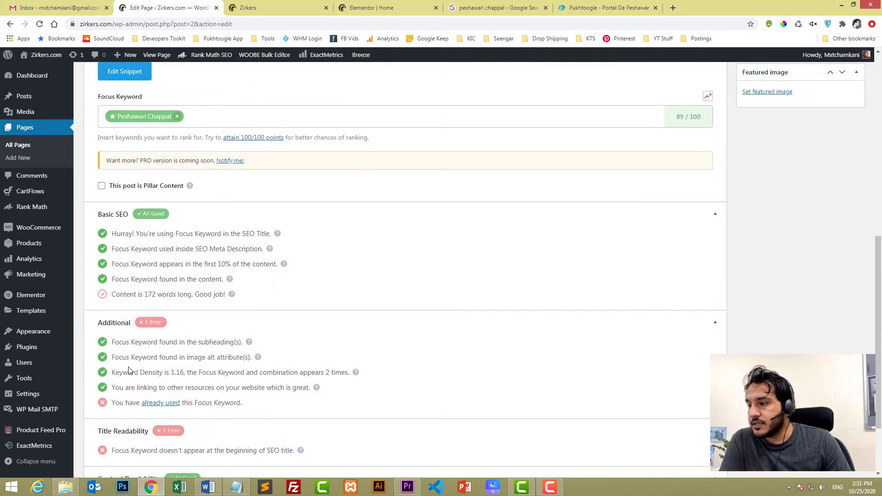
scroll(358, 382, up, 5)
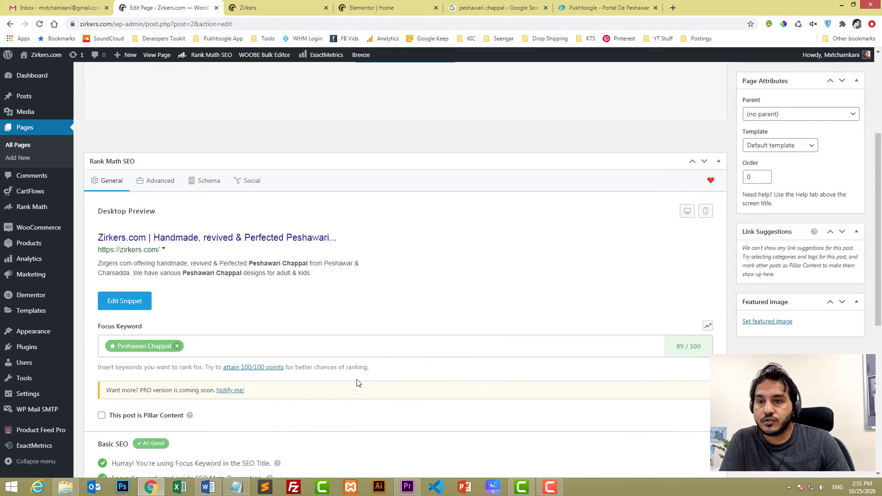
Update the Home page to save its SEO title, description and focus keyword
click(646, 355)
scroll(646, 354, up, 4)
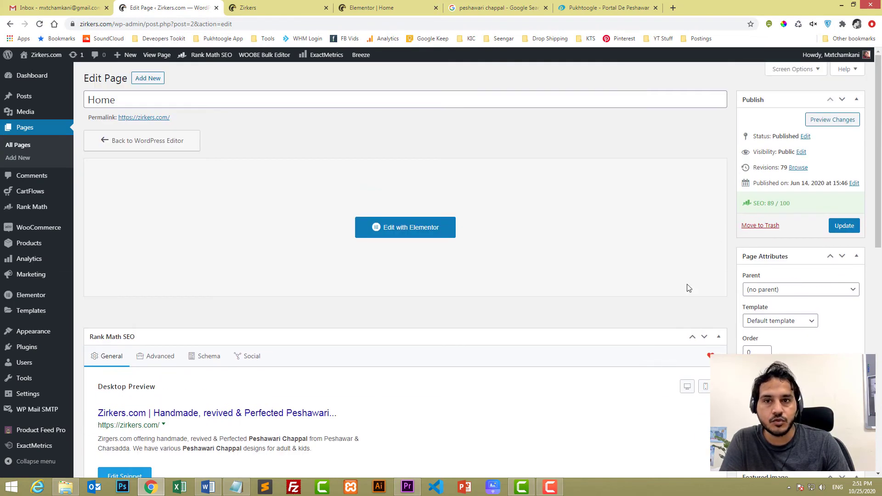
click(844, 225)
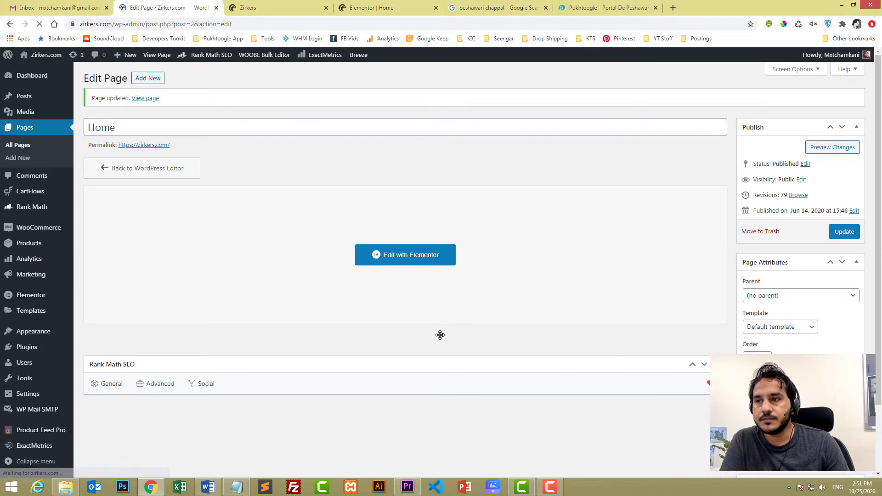
Reload the live homepage and check the title, description, Open Graph and Twitter meta tags in its page source
click(282, 3)
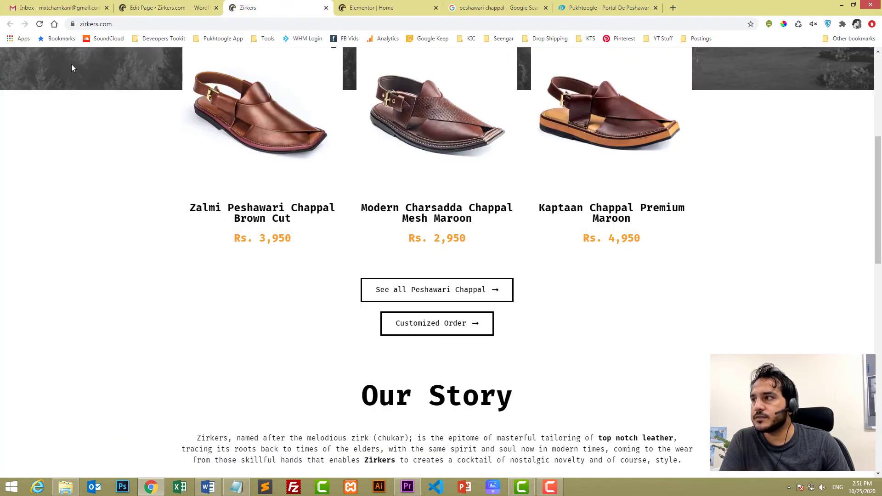
click(40, 24)
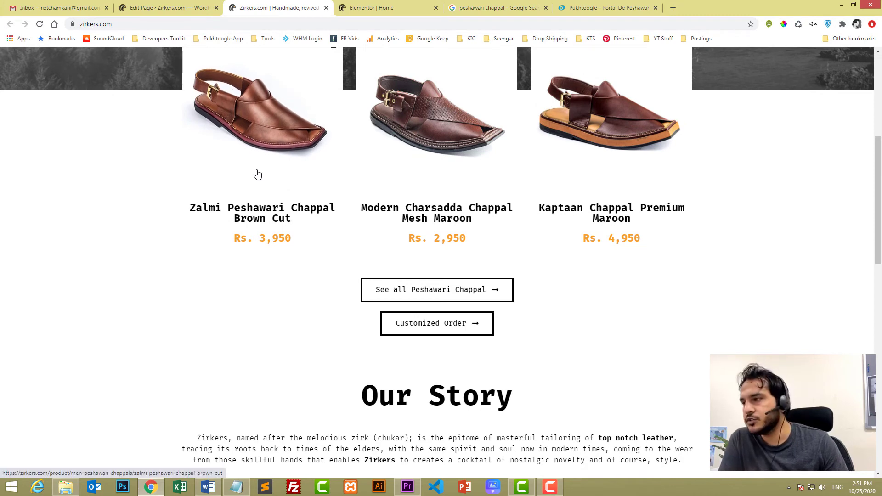
right_click(30, 185)
click(72, 331)
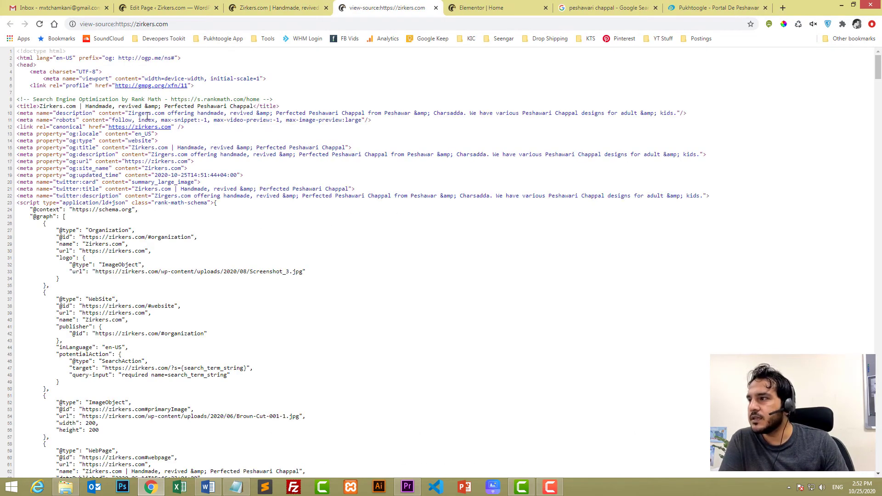
drag(134, 113, 657, 113)
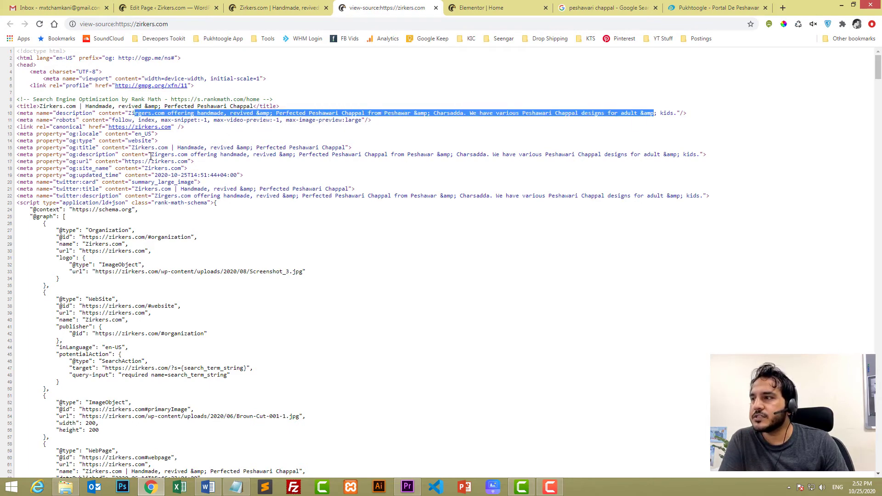
drag(148, 154, 640, 154)
drag(190, 189, 385, 195)
drag(586, 198, 636, 196)
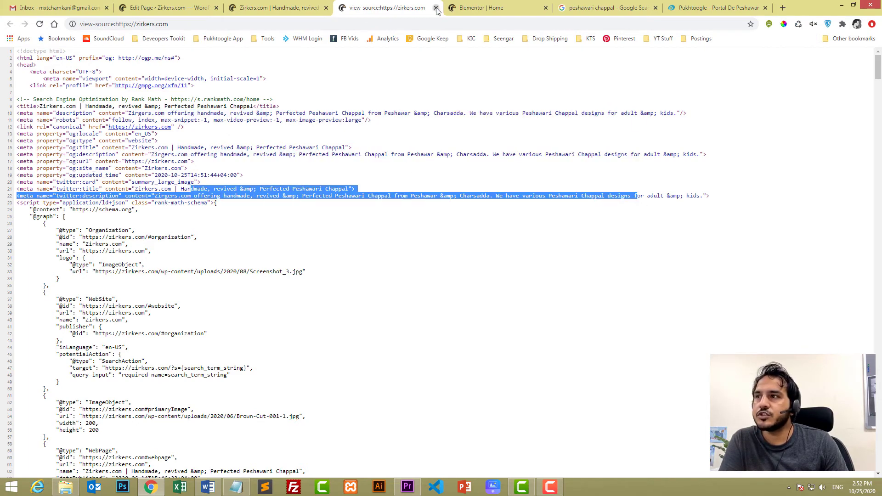
click(436, 8)
Open the list of all pages and compare the SEO details of the Home and Customize Peshawari Chappal Order pages
click(182, 5)
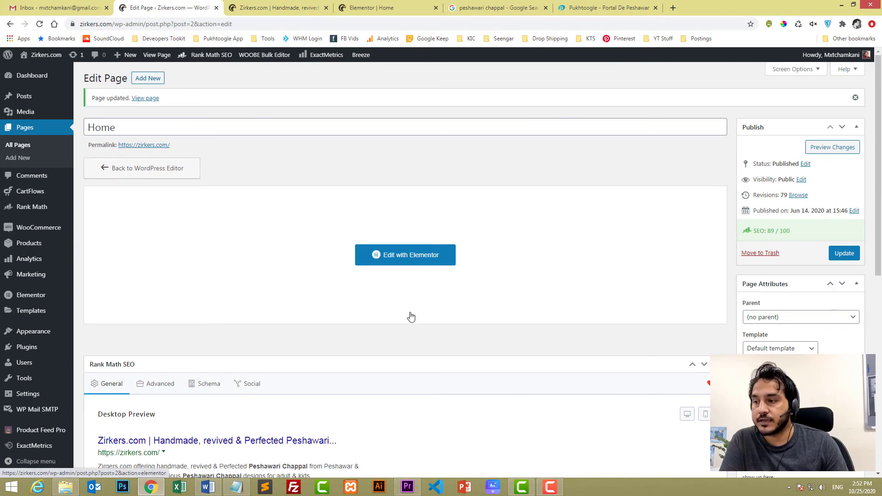
scroll(411, 316, down, 2)
scroll(411, 316, down, 1)
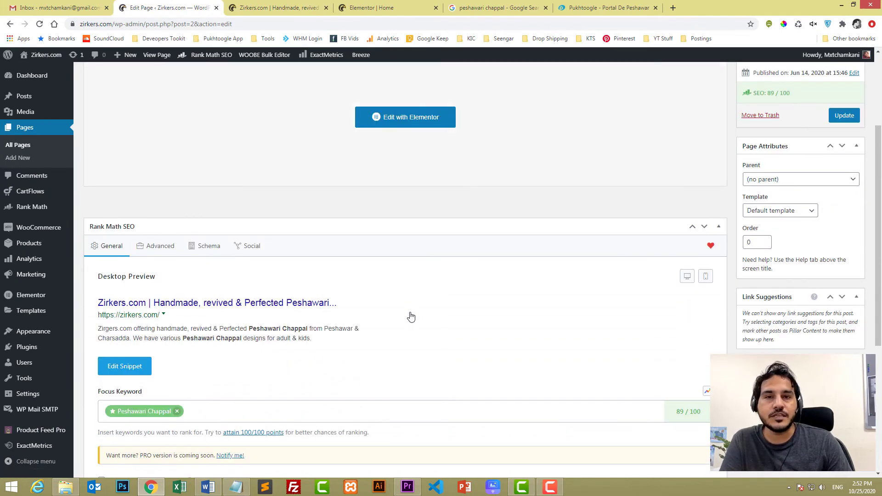
click(17, 145)
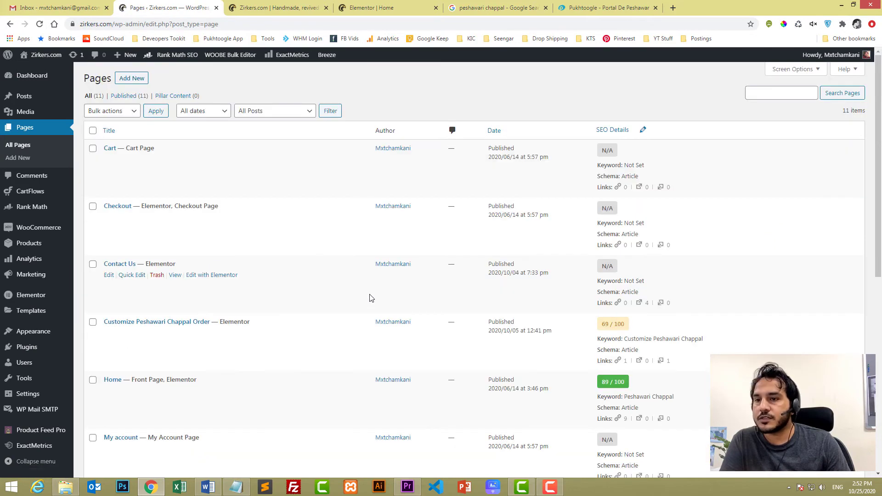
scroll(369, 298, down, 2)
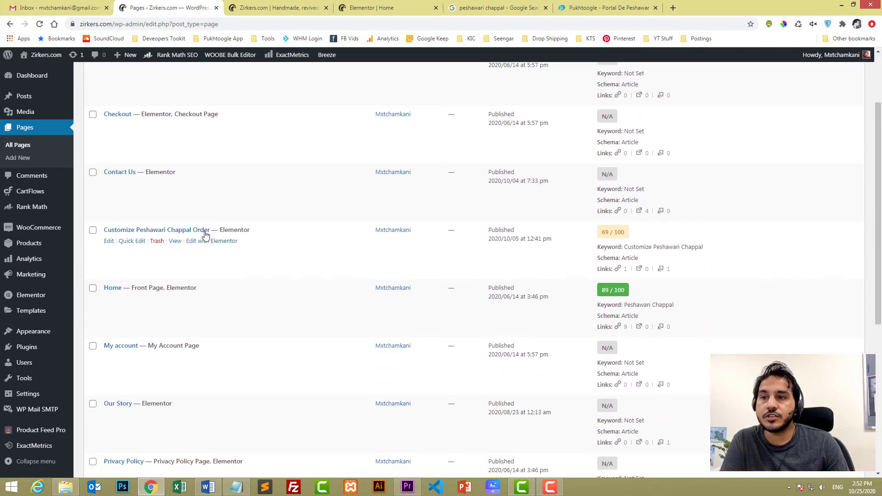
drag(601, 232, 624, 232)
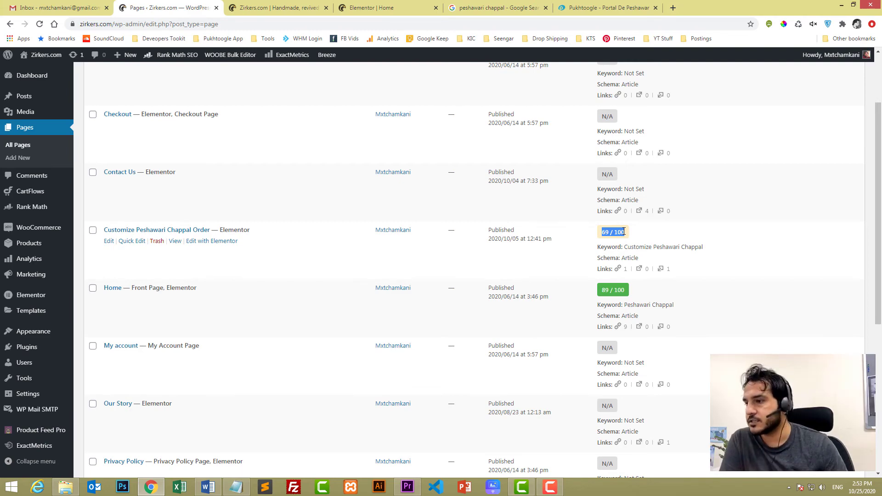
Open the Customize Peshawari Chappal Order page for editing and review its snippet preview, focus keyword and Basic SEO checks
click(110, 242)
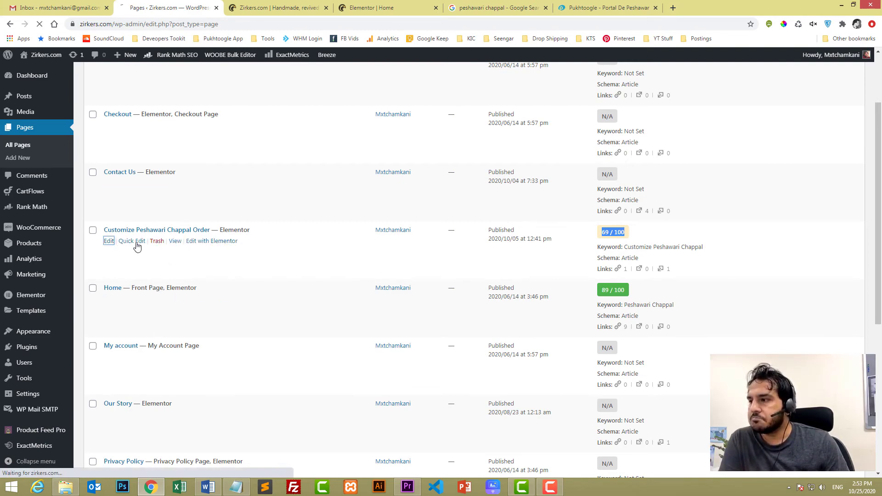
scroll(321, 303, down, 3)
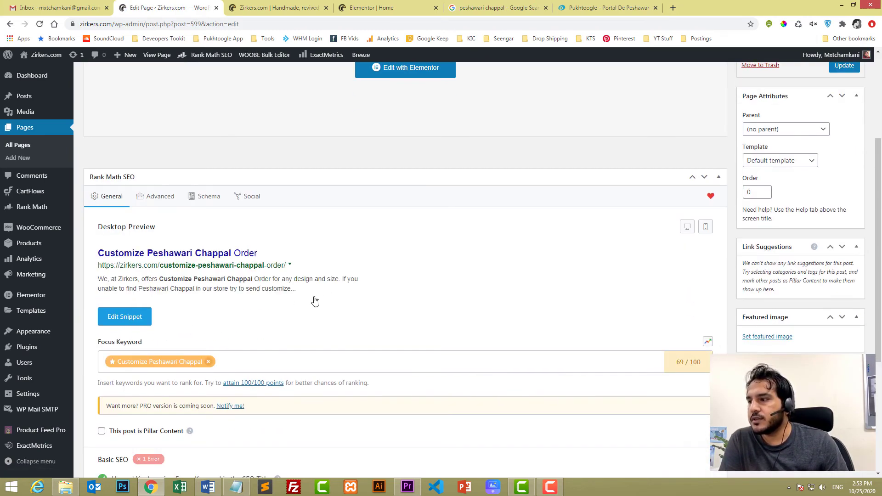
click(213, 359)
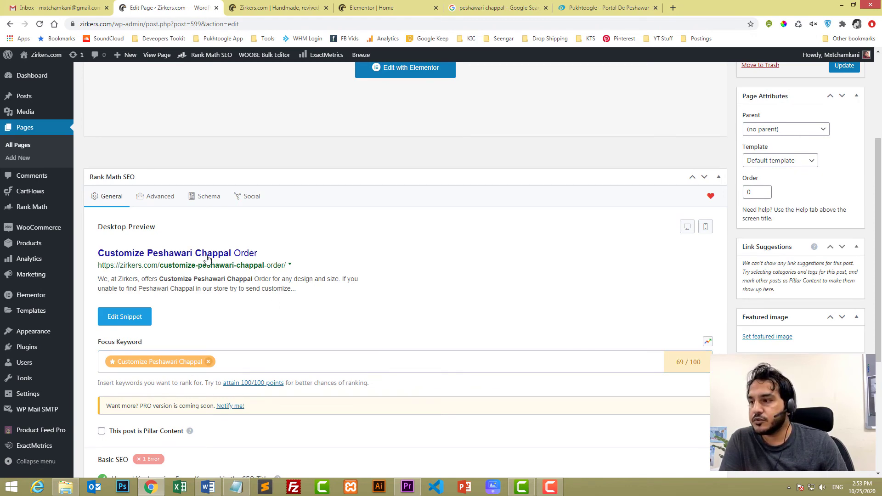
scroll(257, 288, down, 3)
scroll(257, 288, down, 2)
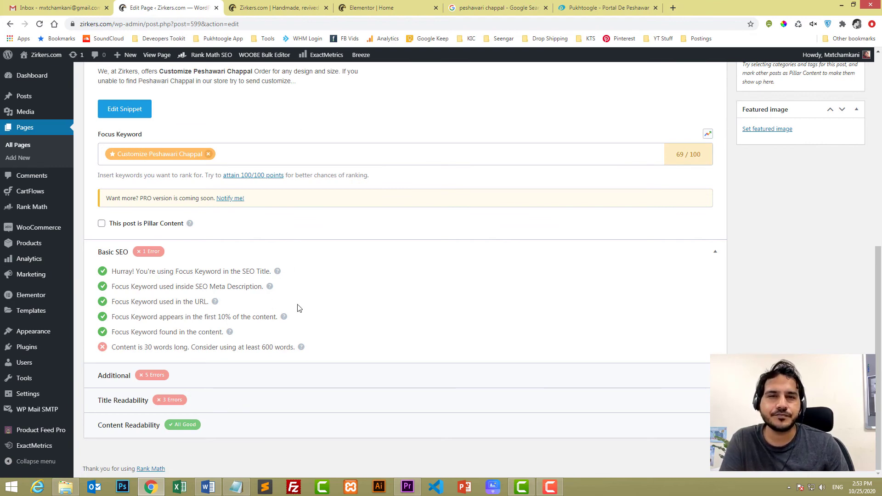
Open the list of all products and review their SEO scores and focus keywords
click(32, 245)
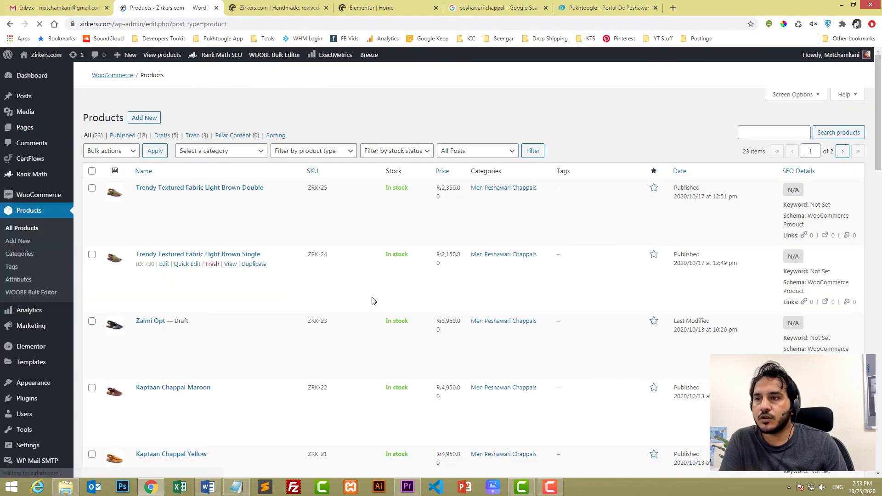
scroll(685, 277, down, 15)
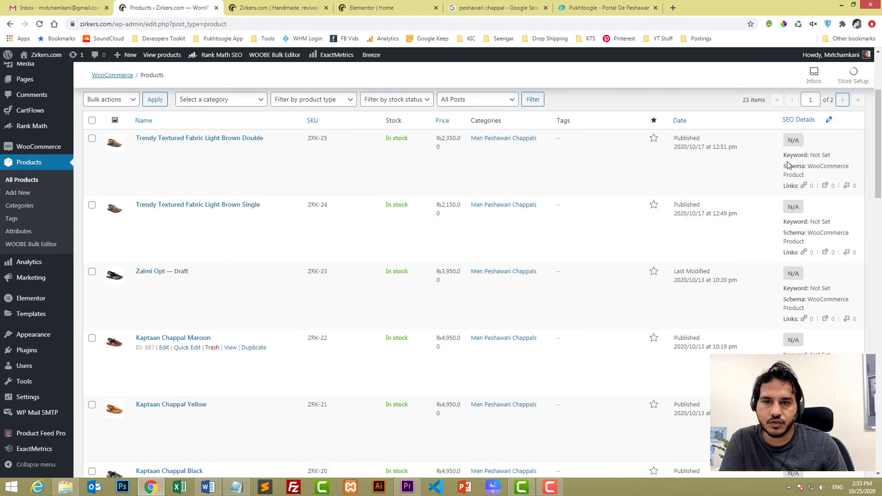
scroll(785, 254, down, 5)
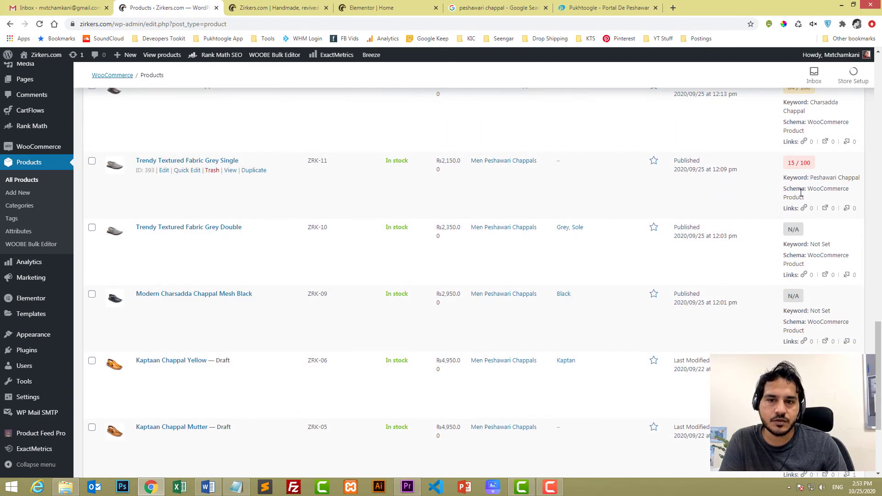
scroll(785, 312, up, 16)
scroll(785, 313, up, 10)
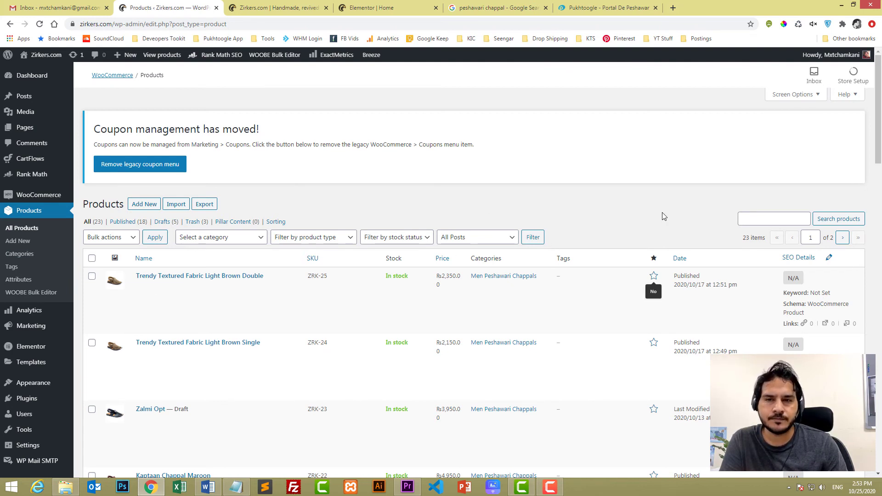
Check the first product's WooCommerce Product schema, and examine the product ads in the Google results for "peshawari chappal"
drag(807, 313, 808, 304)
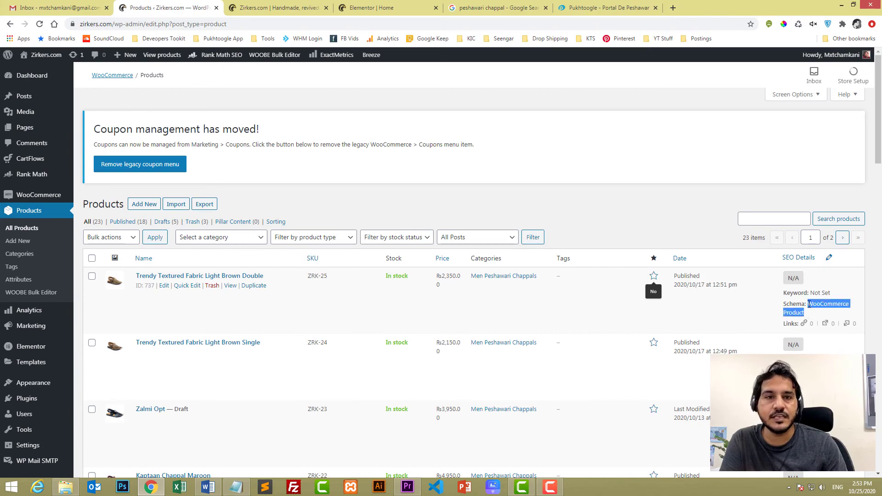
right_click(817, 331)
click(496, 7)
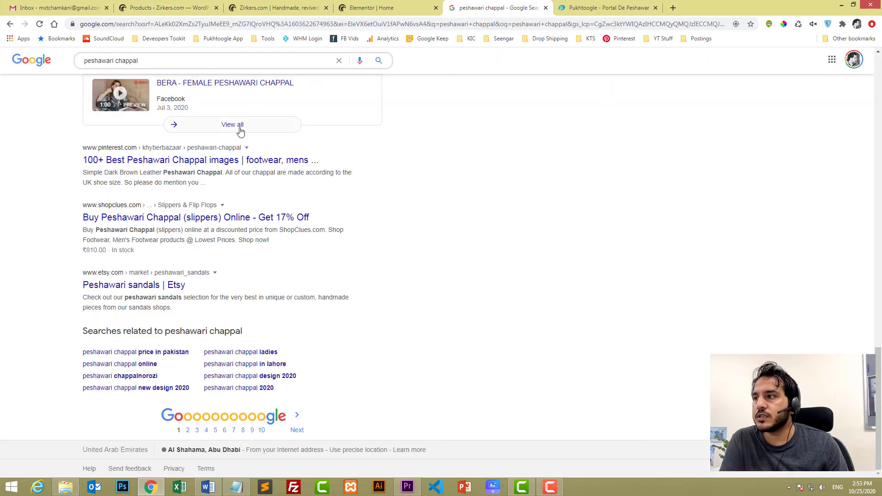
scroll(275, 193, up, 1)
scroll(326, 213, up, 5)
scroll(327, 213, down, 6)
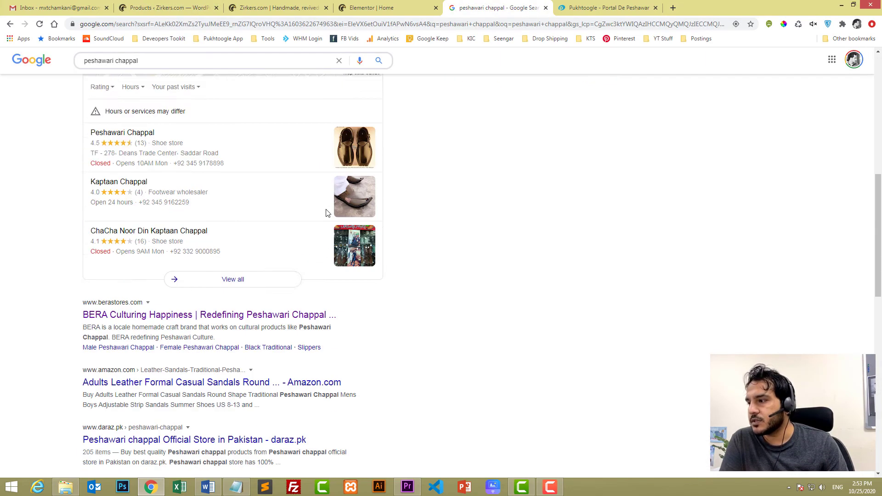
scroll(326, 211, up, 3)
scroll(326, 212, up, 7)
drag(139, 61, 1, 35)
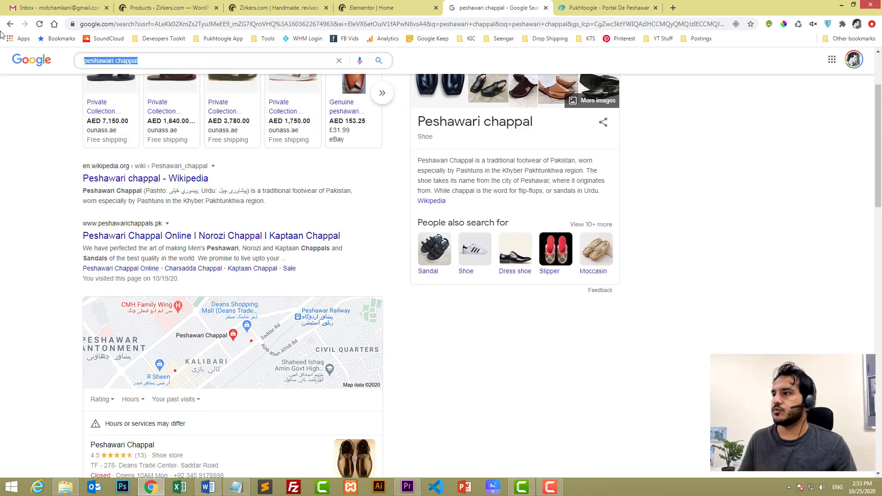
scroll(1, 170, up, 3)
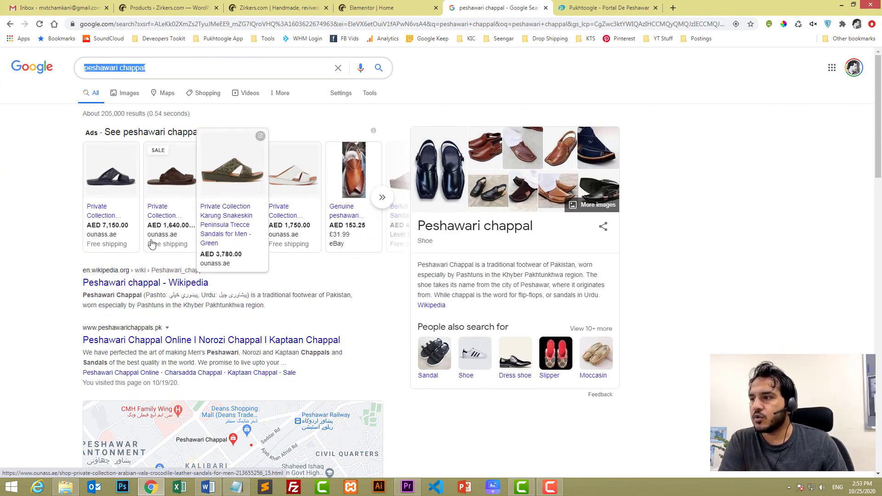
mouse_move(110, 248)
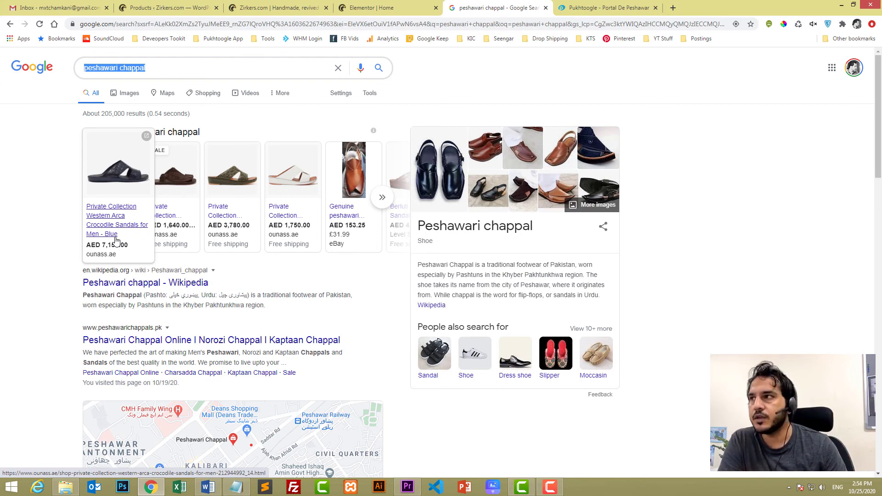
Return to the product list to recheck the first product's schema type, and switch to the Home page in the Elementor editor
click(168, 7)
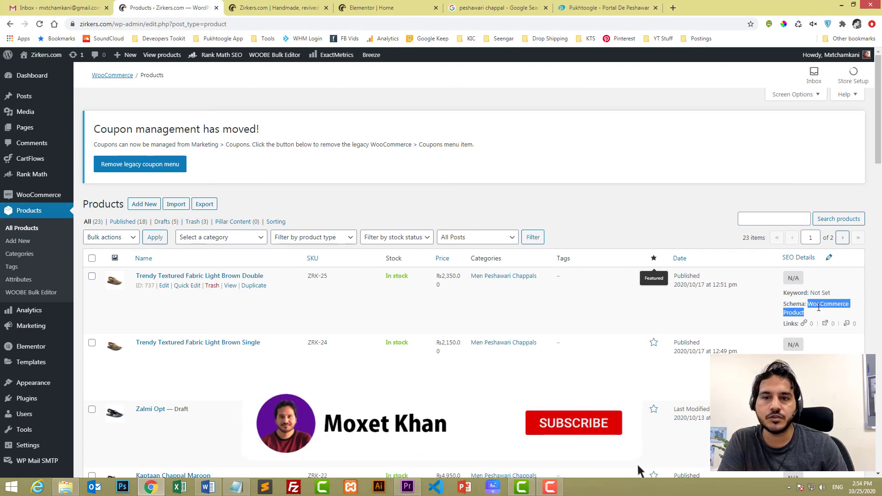
double_click(793, 312)
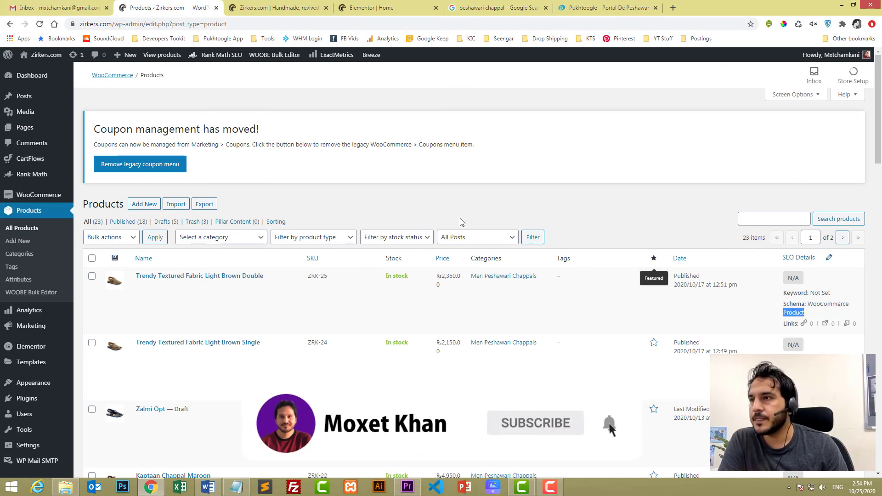
click(368, 8)
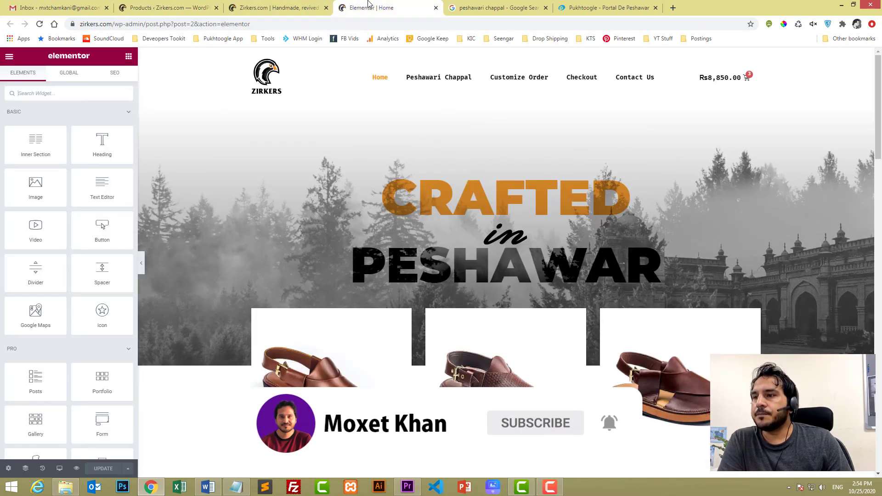